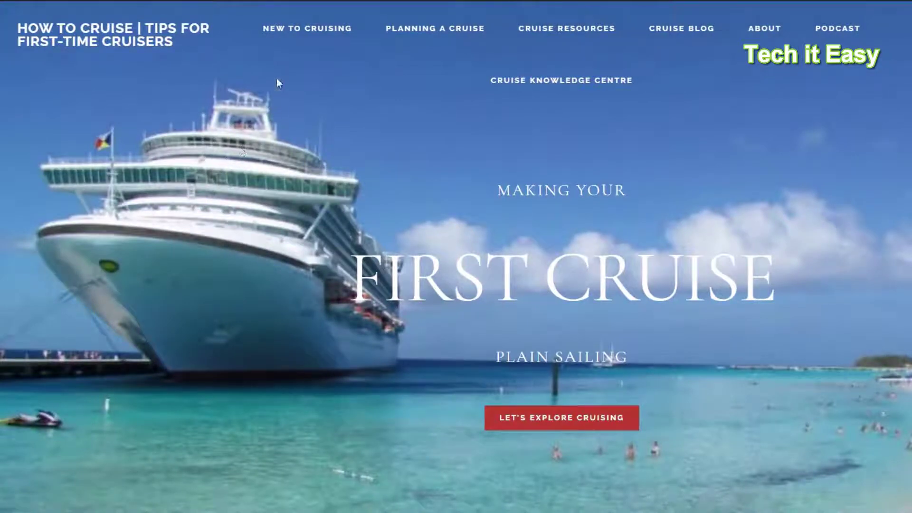
Look over the live site's header navigation and the entries in the Cruise Resources submenu.
{"action": "mouse_move", "coordinate": [295, 42]}
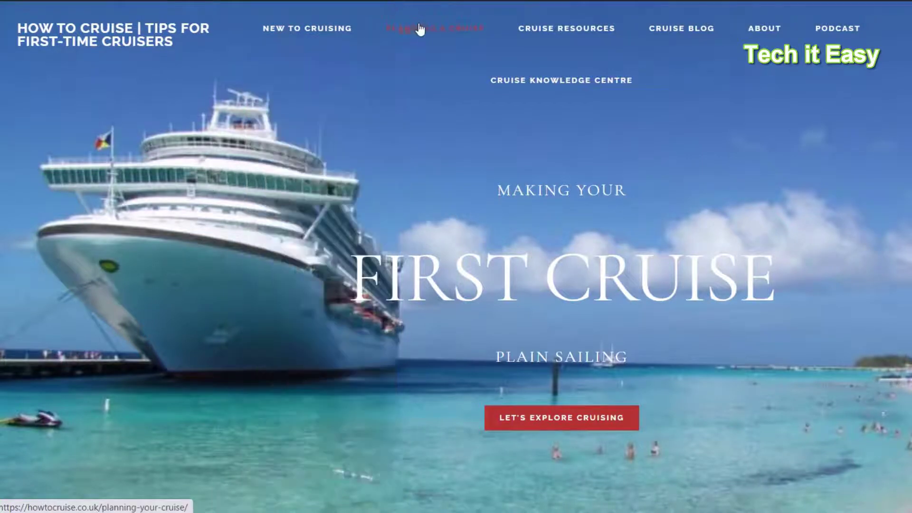
{"action": "mouse_move", "coordinate": [420, 29]}
{"action": "mouse_move", "coordinate": [596, 30]}
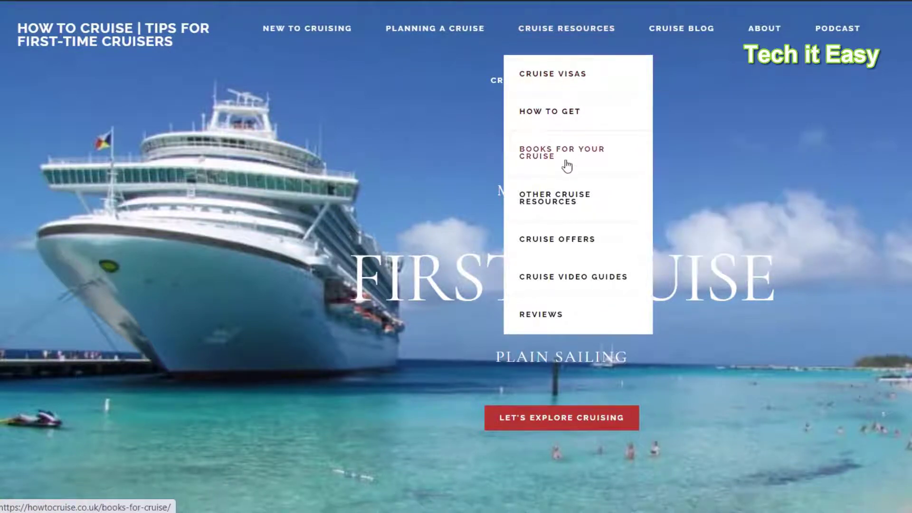
{"action": "mouse_move", "coordinate": [566, 118]}
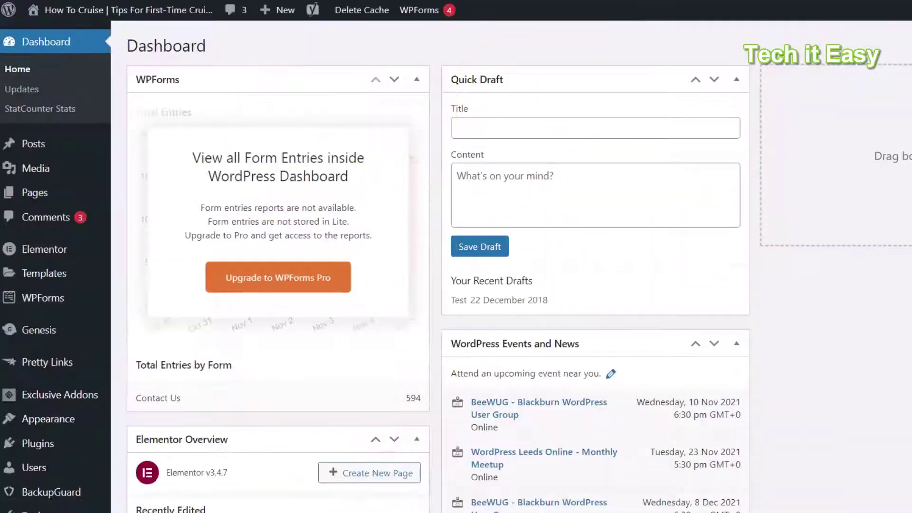
Open the menu management page under the site's appearance settings in the WordPress dashboard.
{"action": "mouse_move", "coordinate": [46, 204]}
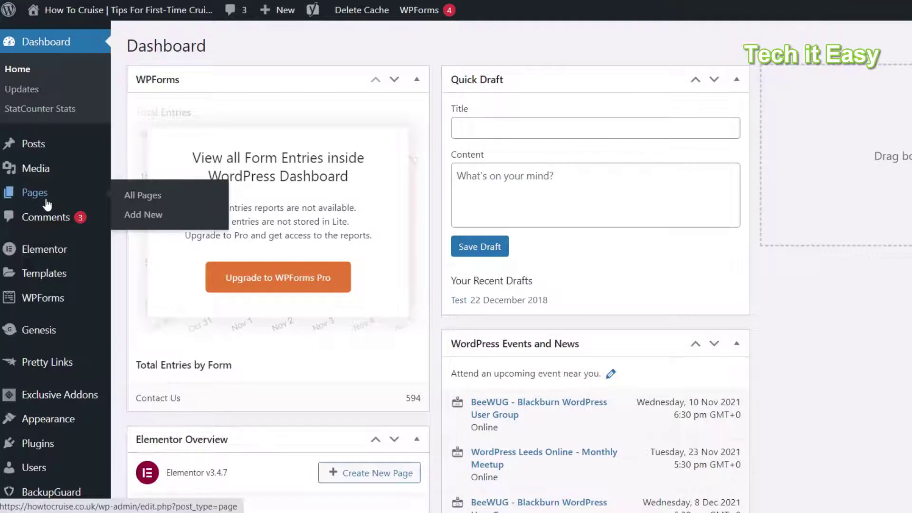
{"action": "scroll", "coordinate": [45, 204], "scroll_direction": "down", "scroll_amount": 5}
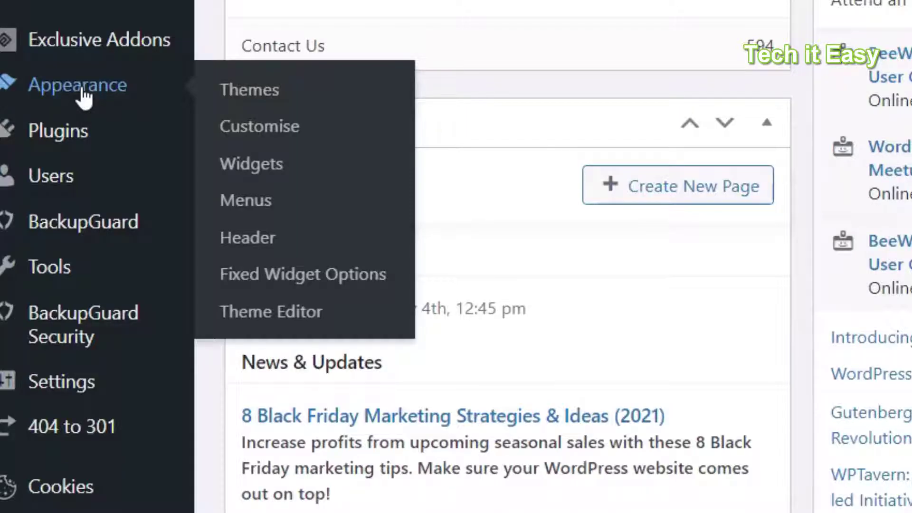
{"action": "left_click", "coordinate": [258, 200]}
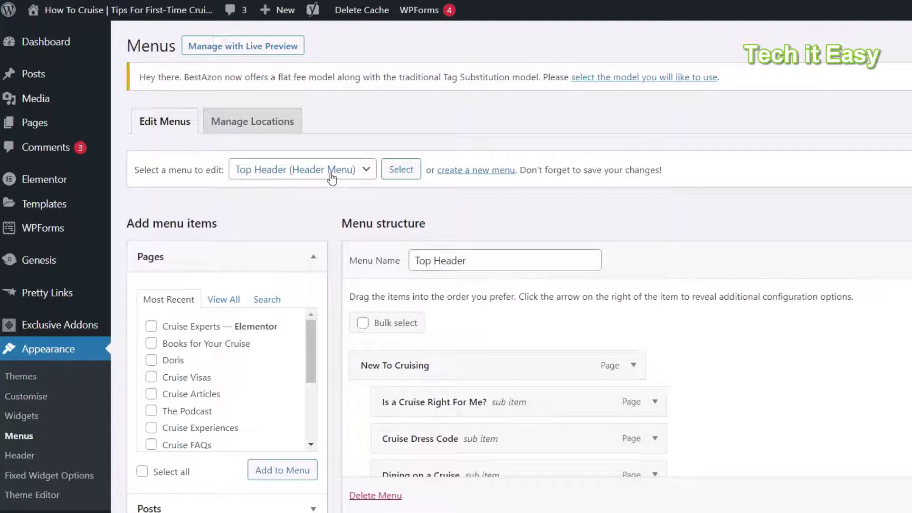
Check which menus can be chosen for editing, keeping Top Header (Header Menu) selected.
{"action": "left_click", "coordinate": [279, 178]}
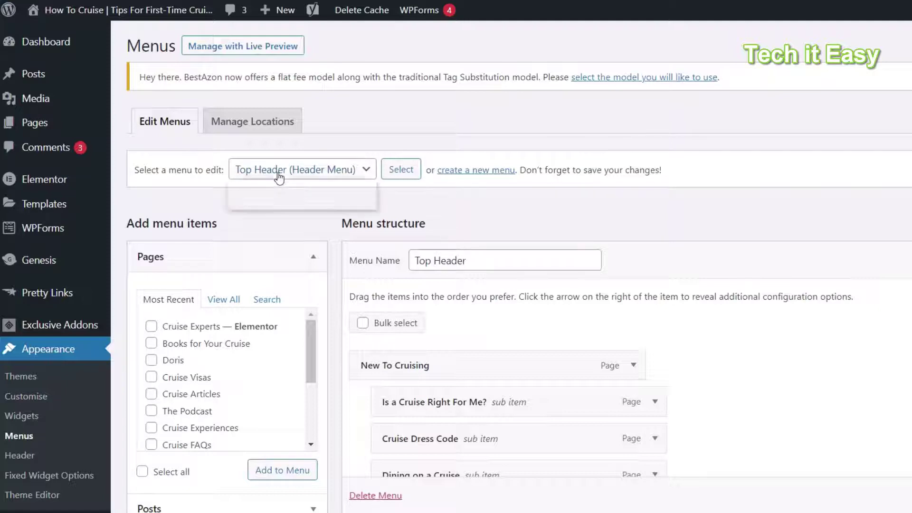
{"action": "left_click", "coordinate": [279, 178]}
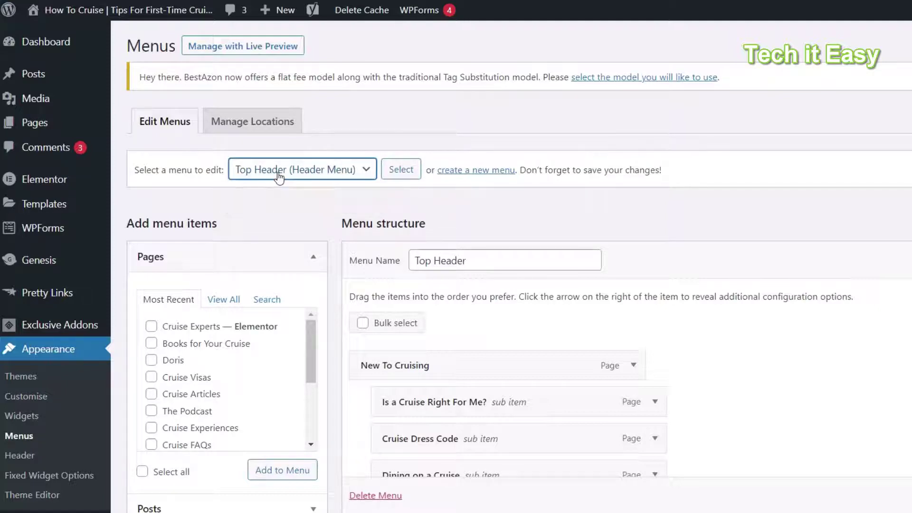
{"action": "left_click", "coordinate": [279, 178]}
{"action": "left_click", "coordinate": [280, 178]}
Examine the Top Header menu structure from New To Cruising to Cruise FAQs, noting how sub items are nested.
{"action": "scroll", "coordinate": [408, 202], "scroll_direction": "down", "scroll_amount": 5}
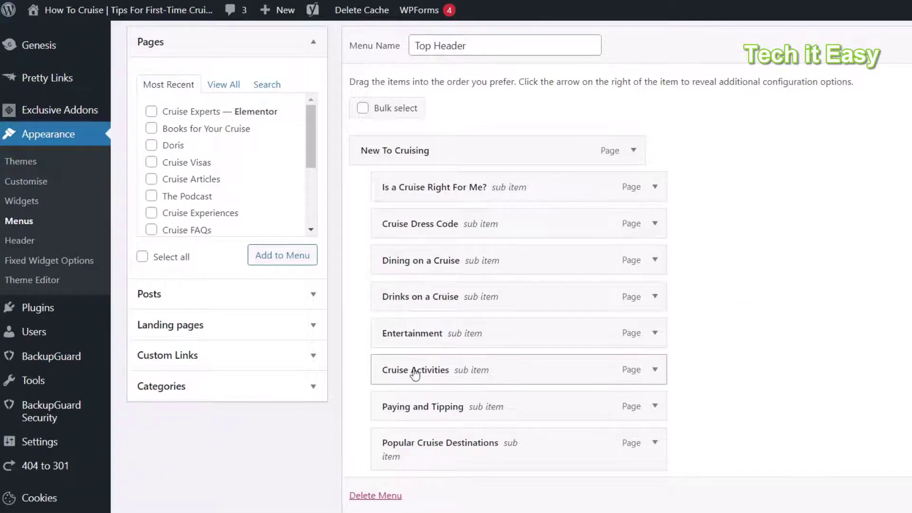
{"action": "scroll", "coordinate": [414, 372], "scroll_direction": "down", "scroll_amount": 2}
{"action": "scroll", "coordinate": [415, 374], "scroll_direction": "down", "scroll_amount": 4}
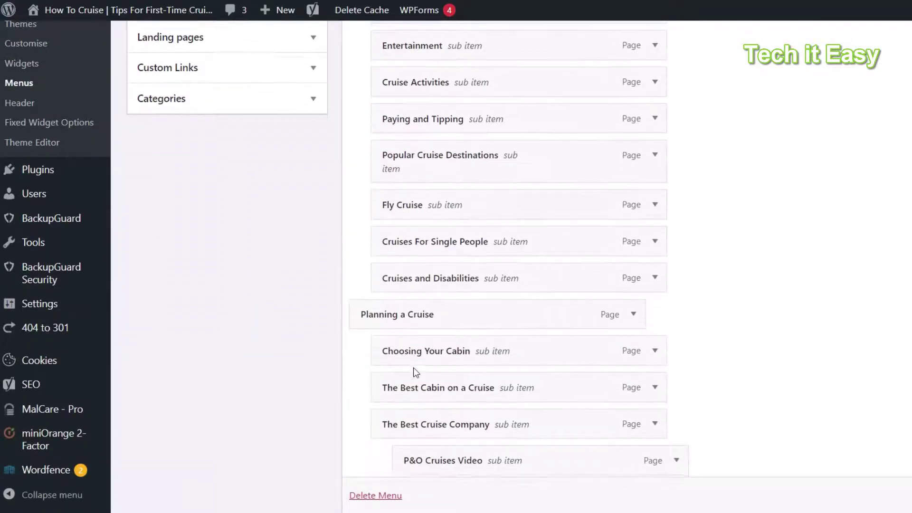
{"action": "scroll", "coordinate": [415, 373], "scroll_direction": "up", "scroll_amount": 6}
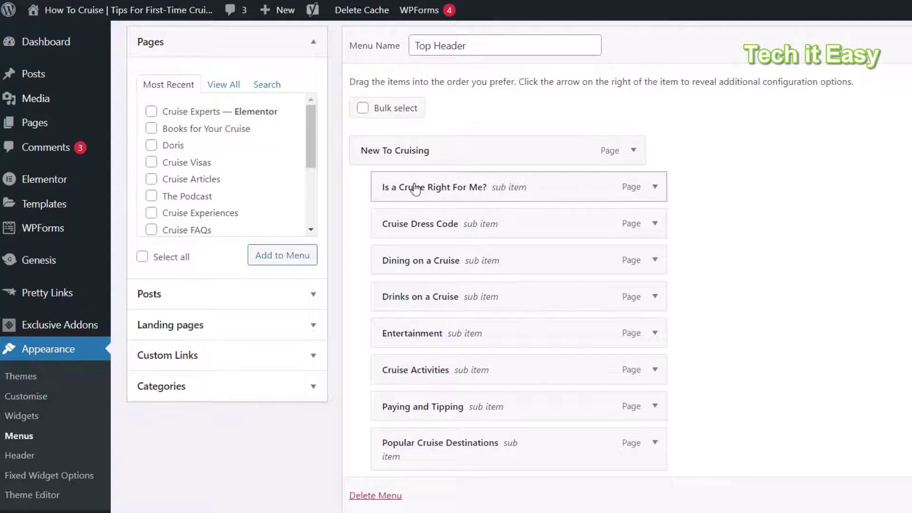
{"action": "scroll", "coordinate": [416, 189], "scroll_direction": "down", "scroll_amount": 10}
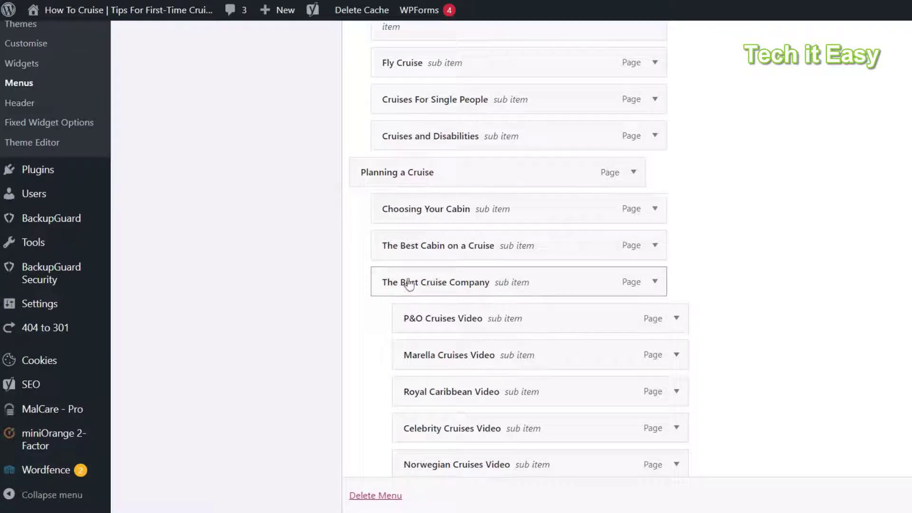
{"action": "scroll", "coordinate": [447, 284], "scroll_direction": "down", "scroll_amount": 2}
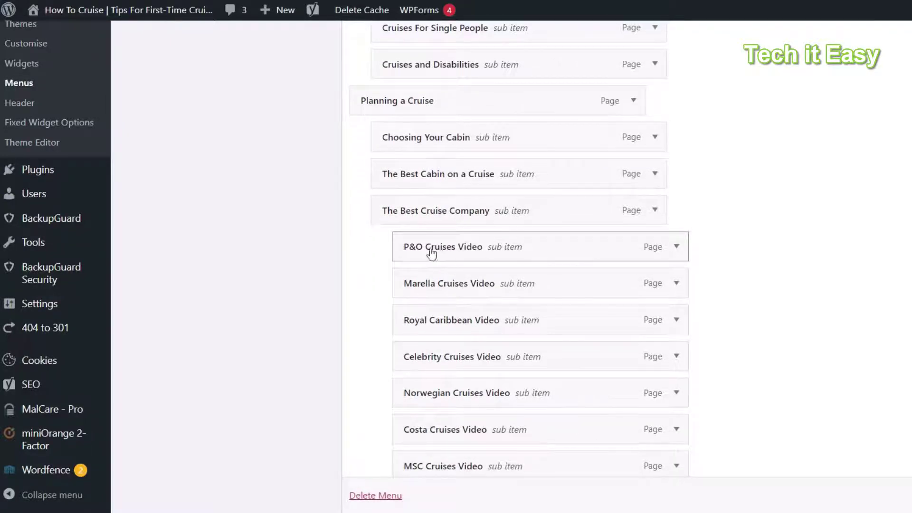
{"action": "scroll", "coordinate": [425, 248], "scroll_direction": "down", "scroll_amount": 8}
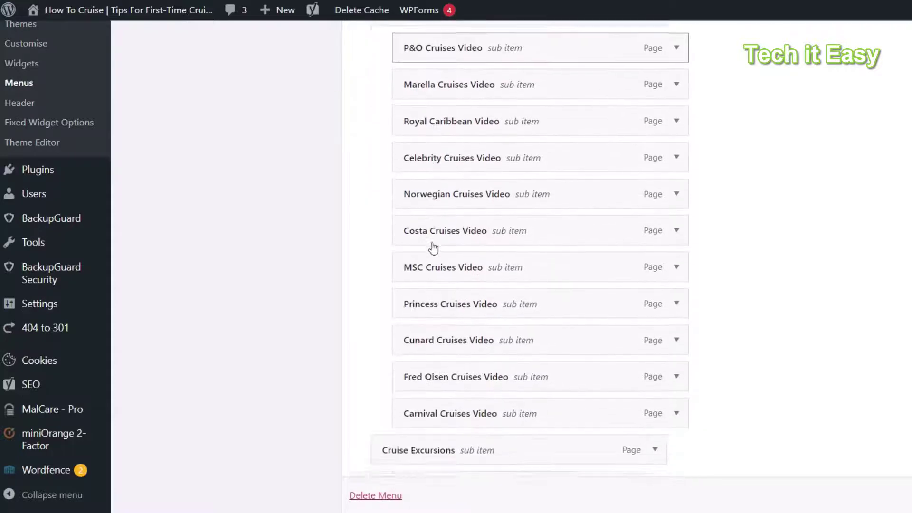
{"action": "scroll", "coordinate": [433, 247], "scroll_direction": "down", "scroll_amount": 6}
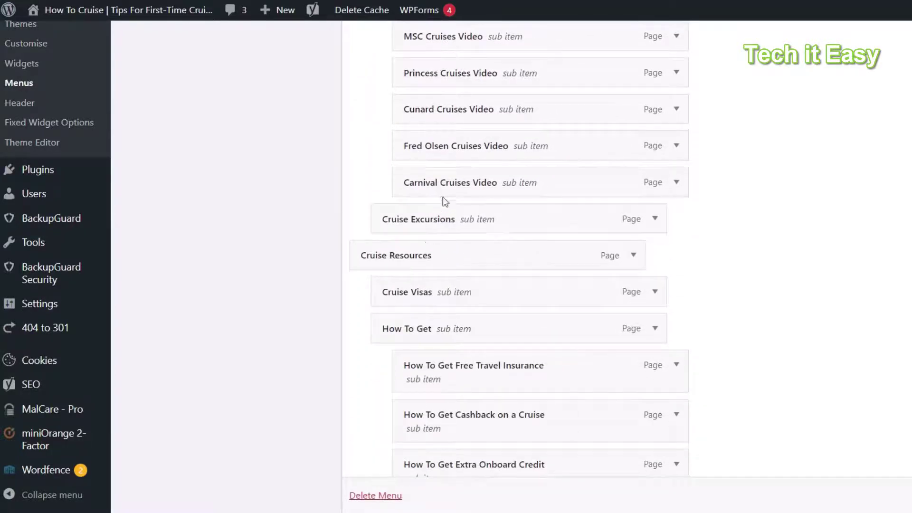
{"action": "scroll", "coordinate": [441, 186], "scroll_direction": "down", "scroll_amount": 2}
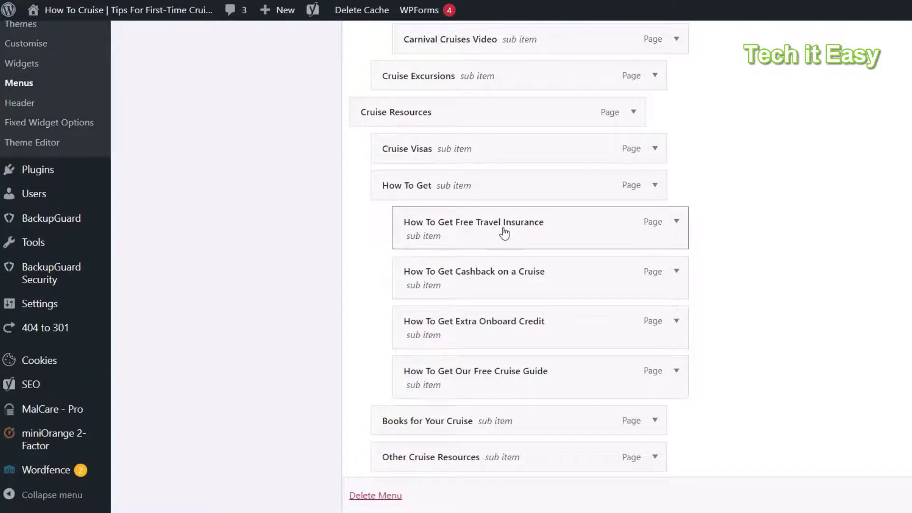
{"action": "scroll", "coordinate": [504, 232], "scroll_direction": "down", "scroll_amount": 5}
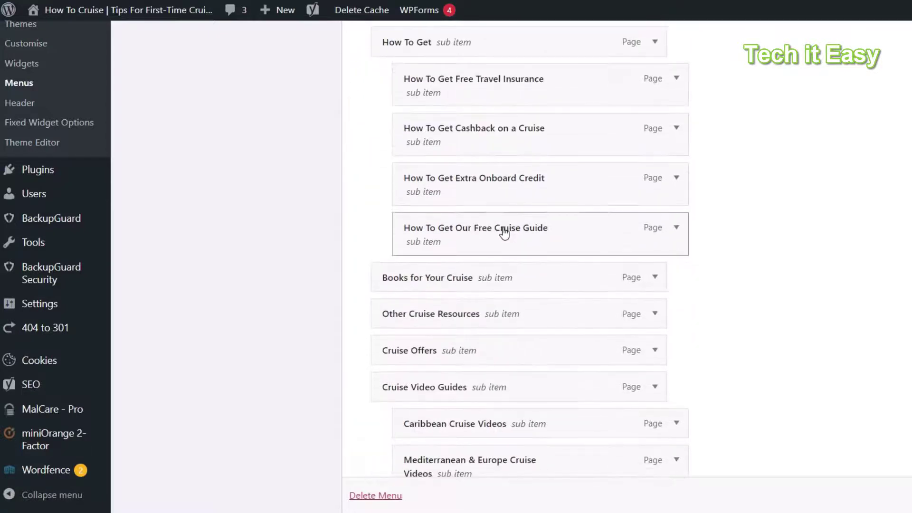
{"action": "scroll", "coordinate": [504, 232], "scroll_direction": "down", "scroll_amount": 9}
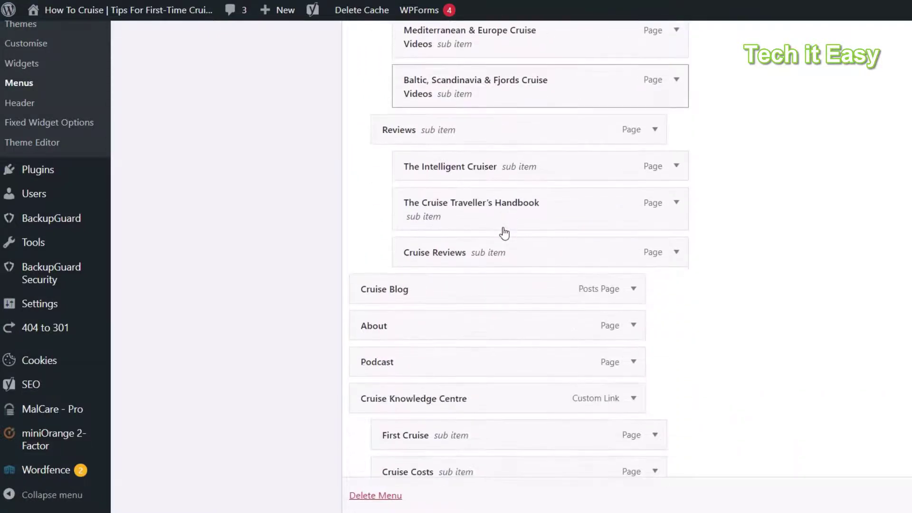
{"action": "scroll", "coordinate": [502, 227], "scroll_direction": "down", "scroll_amount": 7}
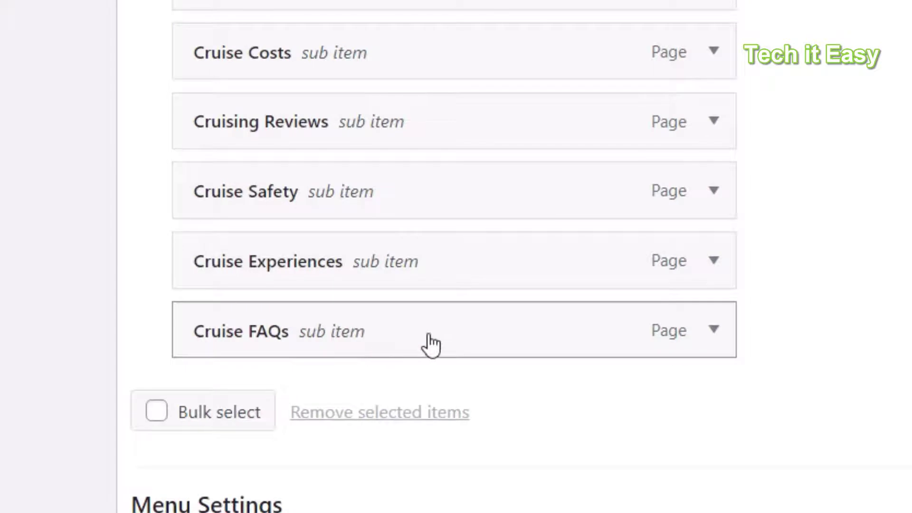
Make Cruise FAQs a top-level menu item and return it to a sub item of Cruise Knowledge Centre.
{"action": "left_click_drag", "start_coordinate": [438, 338], "coordinate": [400, 387]}
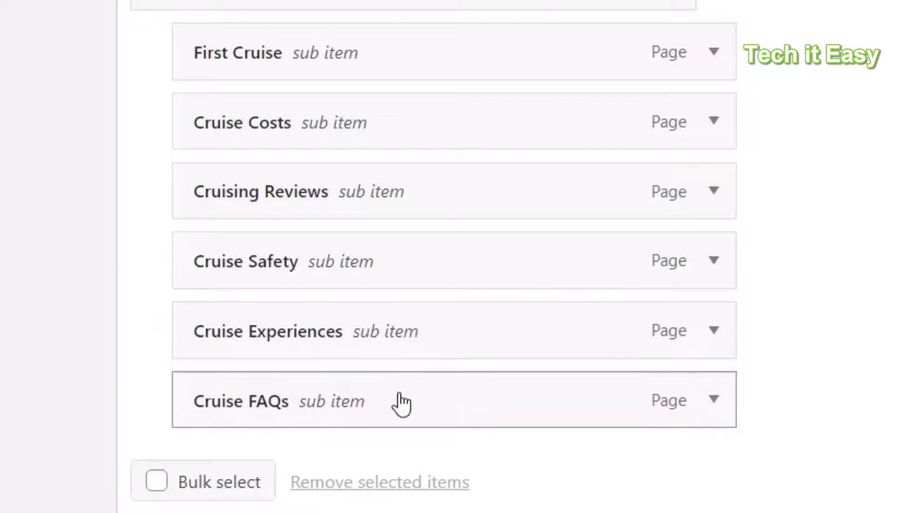
{"action": "left_click_drag", "start_coordinate": [408, 405], "coordinate": [365, 409]}
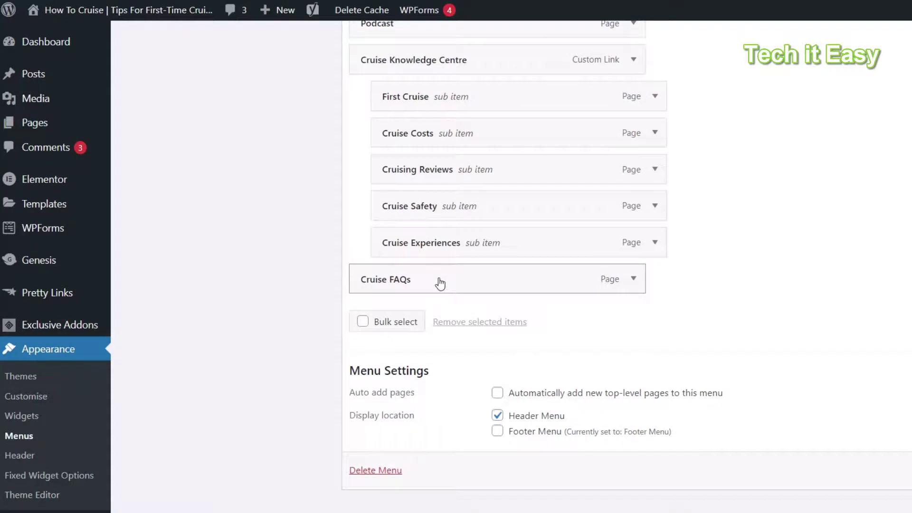
{"action": "left_click_drag", "start_coordinate": [440, 284], "coordinate": [460, 282]}
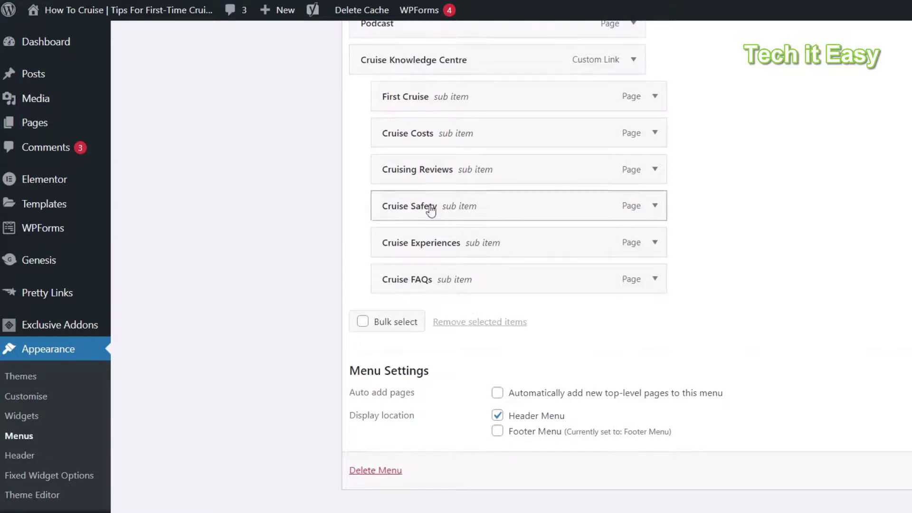
Nest Cruise Experiences under Cruise Safety with Cruise FAQs beneath it, and return both to direct sub items of Cruise Knowledge Centre.
{"action": "left_click_drag", "start_coordinate": [420, 284], "coordinate": [446, 283]}
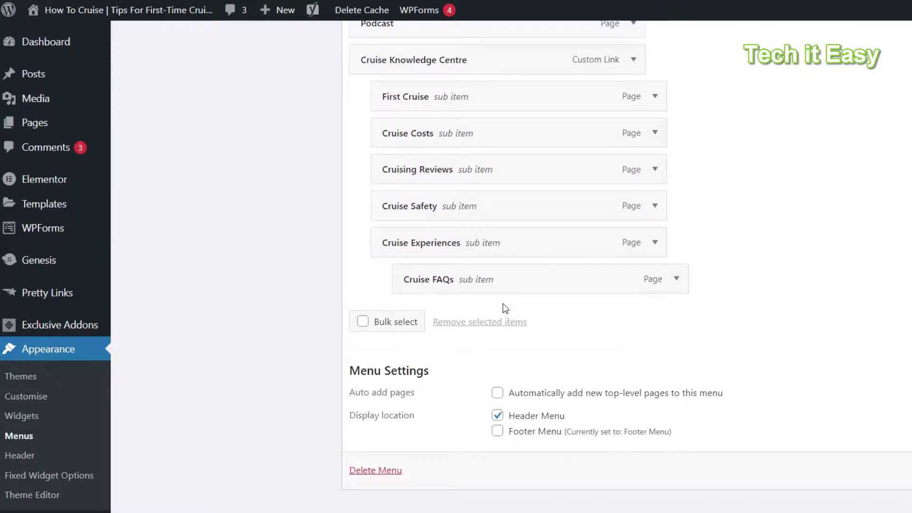
{"action": "left_click_drag", "start_coordinate": [435, 240], "coordinate": [463, 242]}
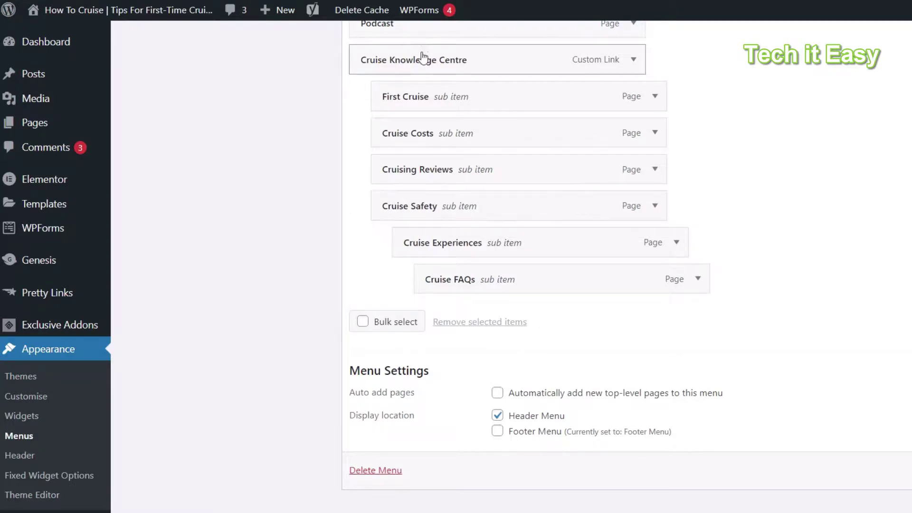
{"action": "left_click_drag", "start_coordinate": [462, 242], "coordinate": [442, 248]}
{"action": "left_click_drag", "start_coordinate": [446, 282], "coordinate": [429, 284]}
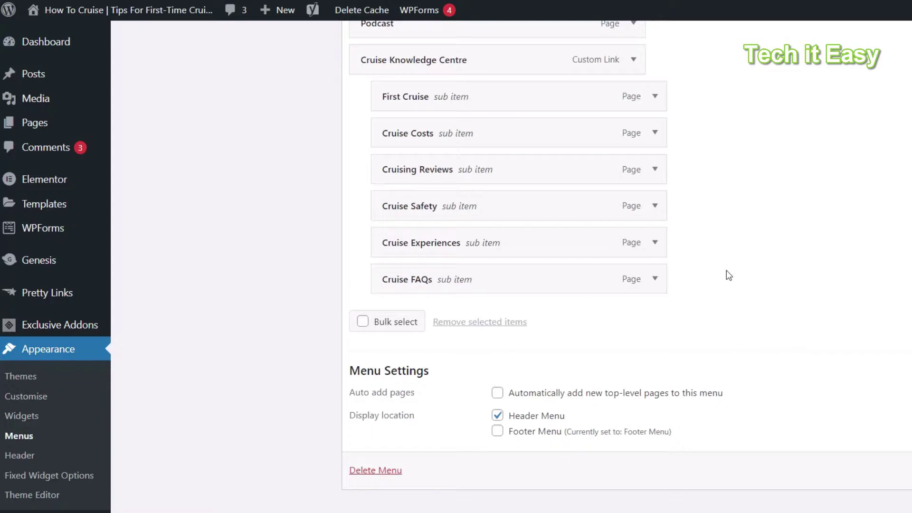
Open the page search for adding pages to the Top Header menu.
{"action": "scroll", "coordinate": [712, 277], "scroll_direction": "up", "scroll_amount": 20}
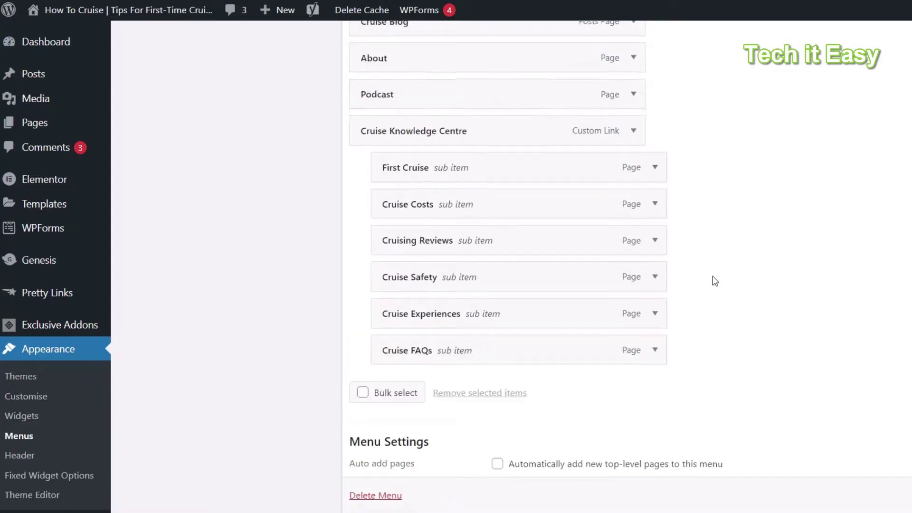
{"action": "scroll", "coordinate": [712, 277], "scroll_direction": "up", "scroll_amount": 20}
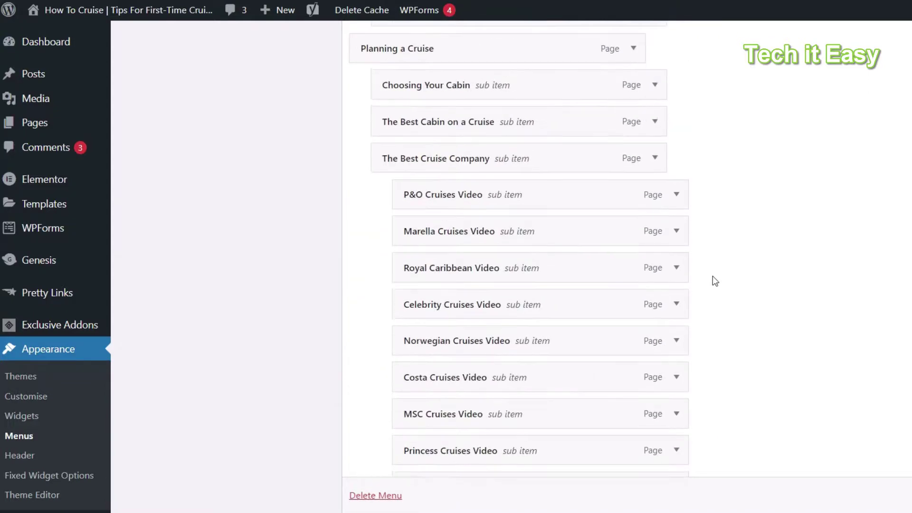
{"action": "scroll", "coordinate": [712, 281], "scroll_direction": "up", "scroll_amount": 2}
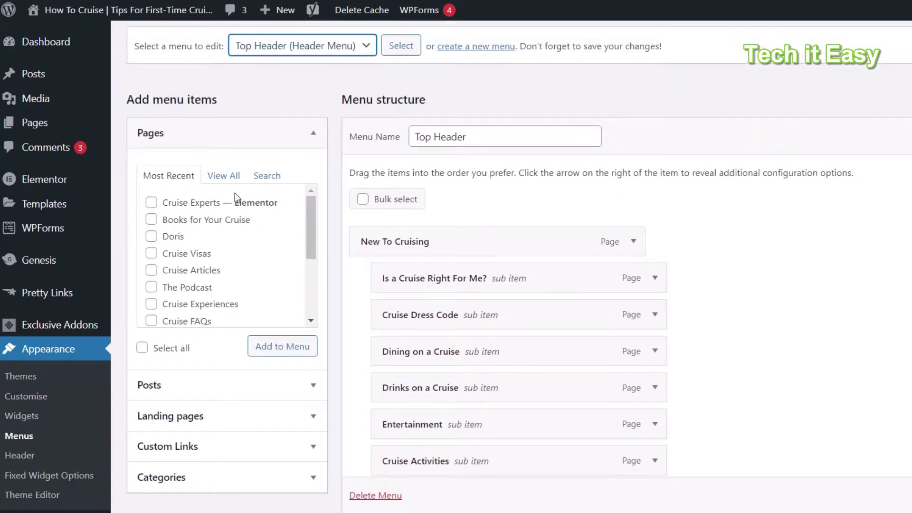
{"action": "left_click", "coordinate": [244, 178]}
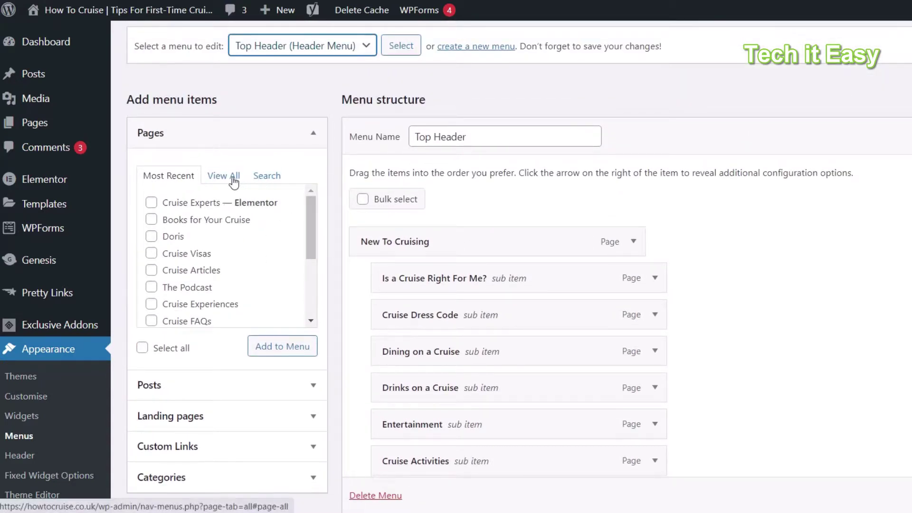
{"action": "left_click", "coordinate": [261, 180]}
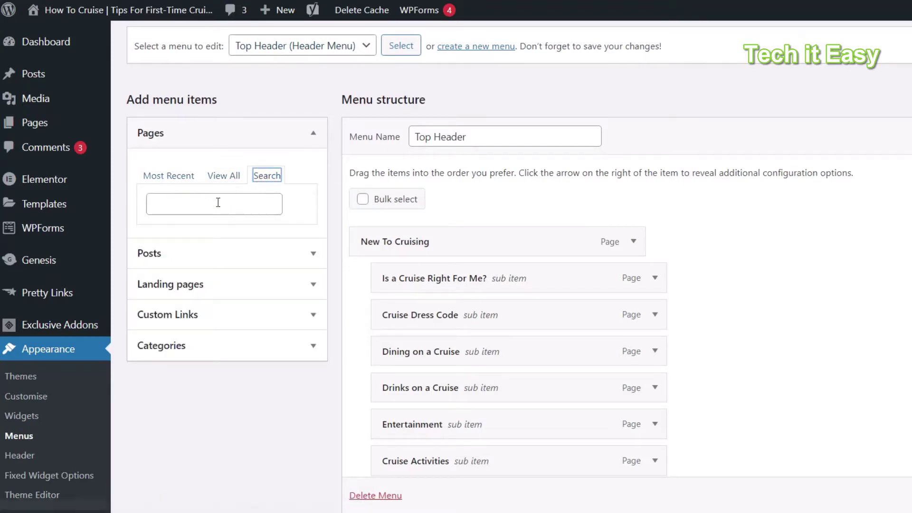